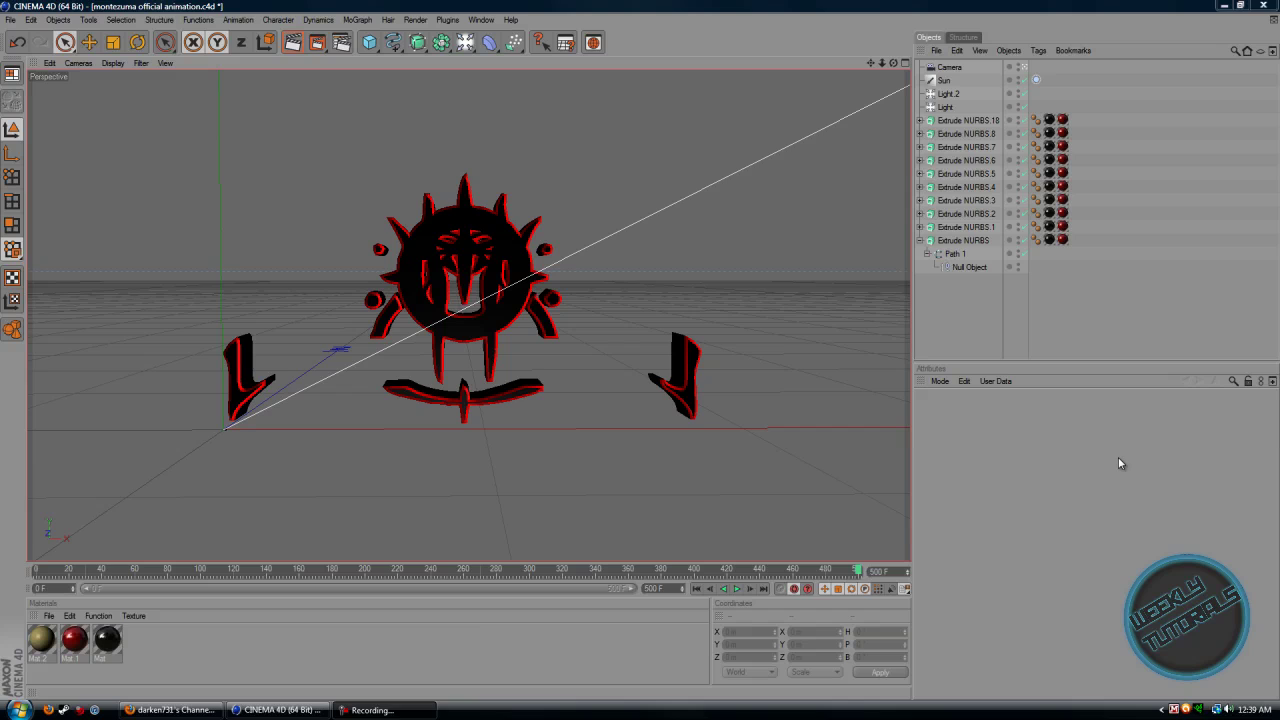
Step: Open the Render menu for the montezuma official animation logo scene
{"action": "left_click", "coordinate": [416, 20]}
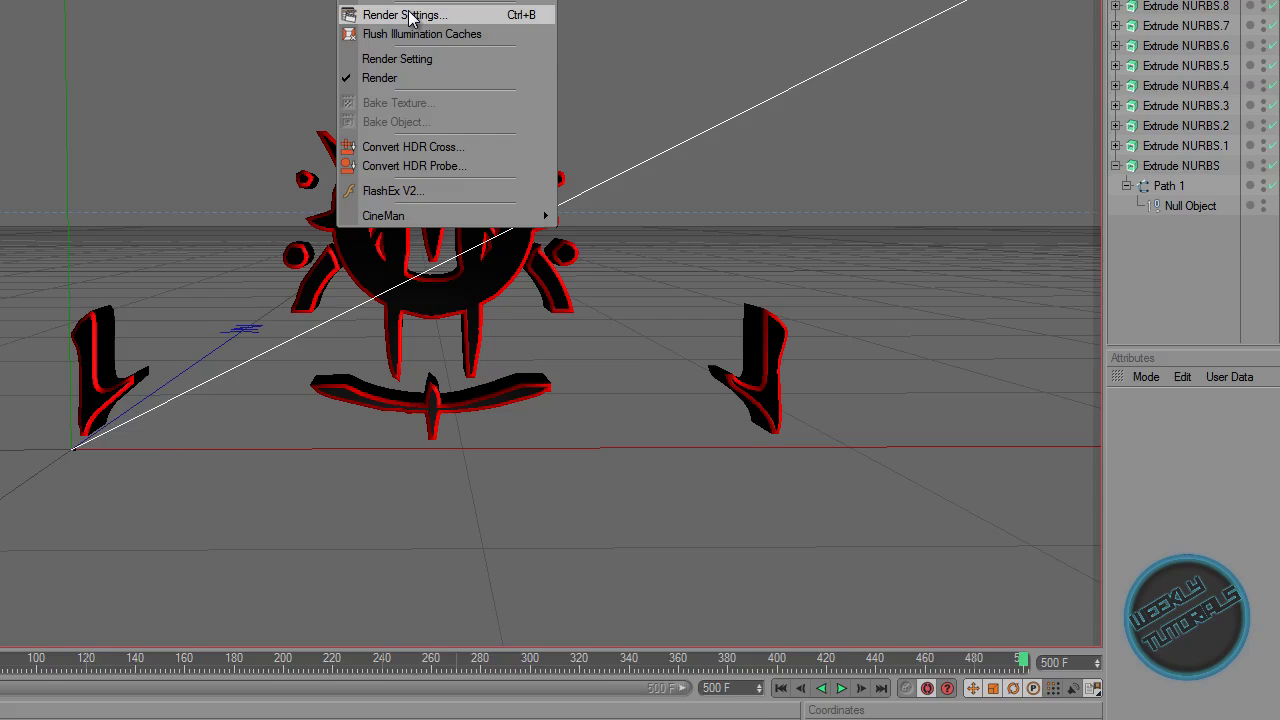
Step: Open Render Settings and set the Output resolution to 1920 × 1080 pixels
{"action": "left_click", "coordinate": [442, 139]}
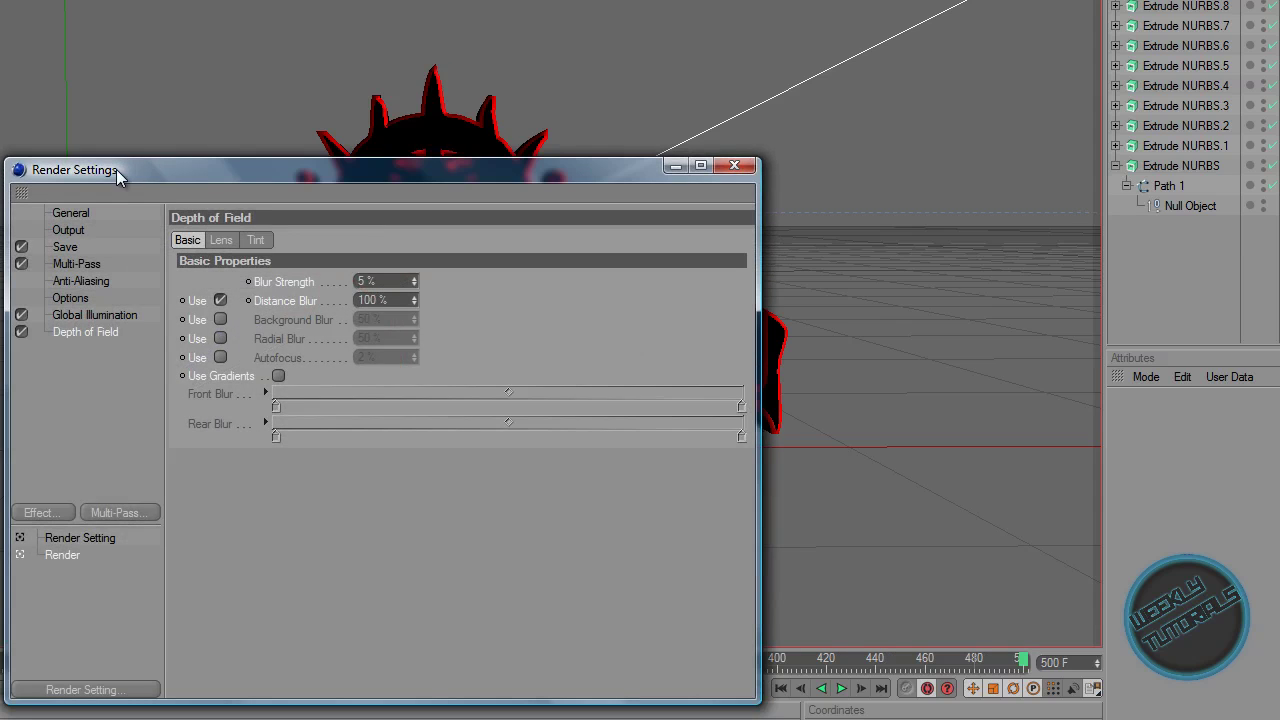
{"action": "left_click", "coordinate": [86, 213]}
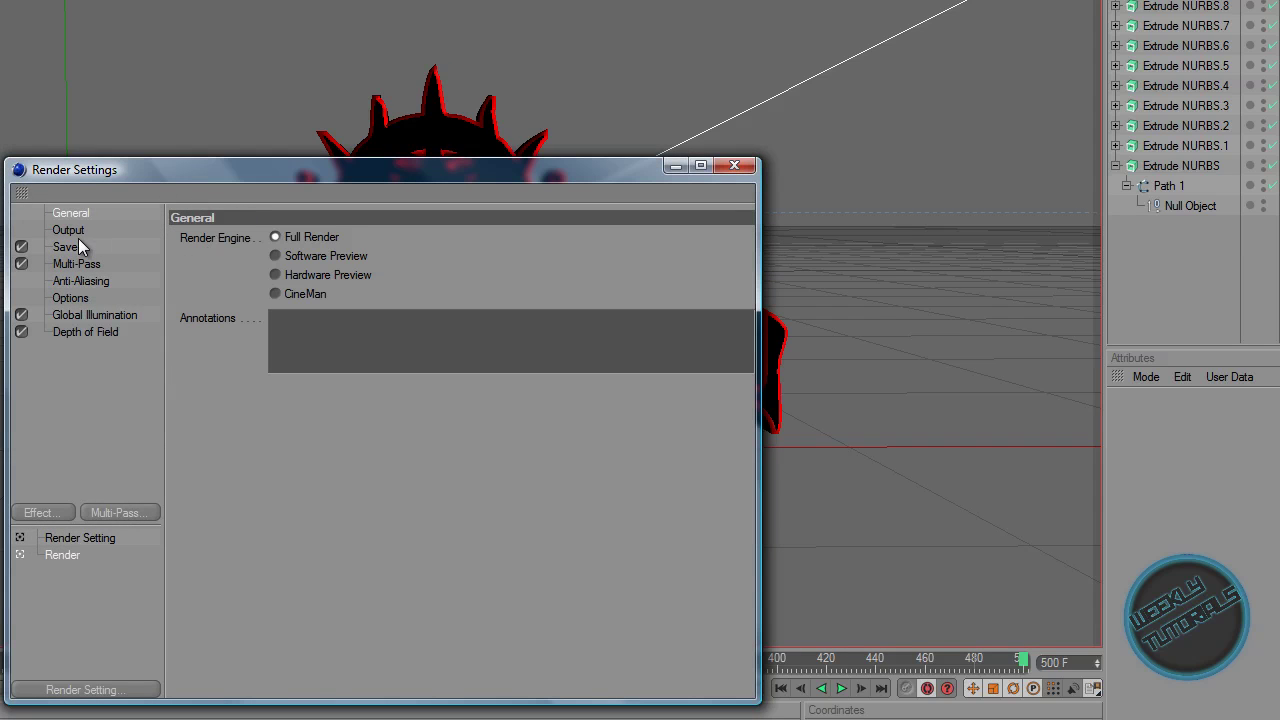
{"action": "left_click", "coordinate": [79, 242]}
{"action": "left_click", "coordinate": [70, 230]}
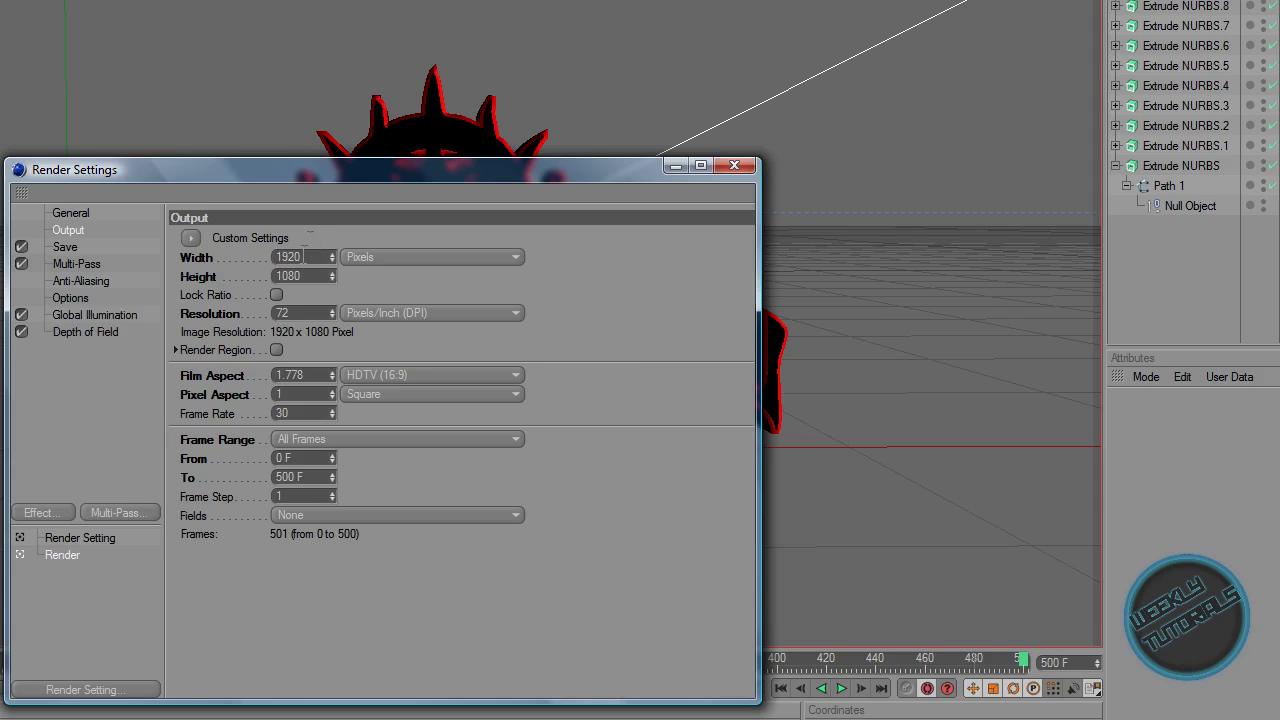
{"action": "double_click", "coordinate": [305, 257]}
{"action": "double_click", "coordinate": [303, 276]}
{"action": "left_click", "coordinate": [300, 257]}
Step: On the Save page, move Render Settings aside and play the animation to preview the logo
{"action": "left_click", "coordinate": [65, 247]}
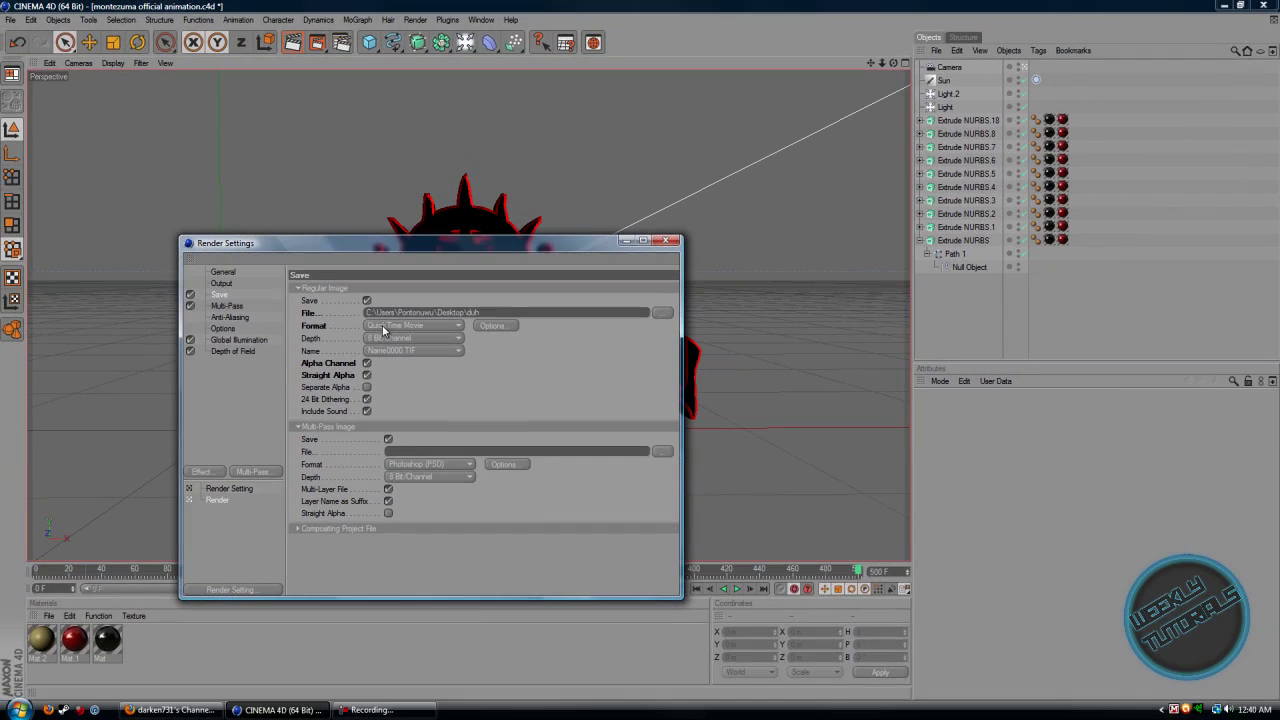
{"action": "left_click_drag", "start_coordinate": [364, 180], "coordinate": [382, 186]}
{"action": "left_click_drag", "start_coordinate": [429, 262], "coordinate": [1123, 397]}
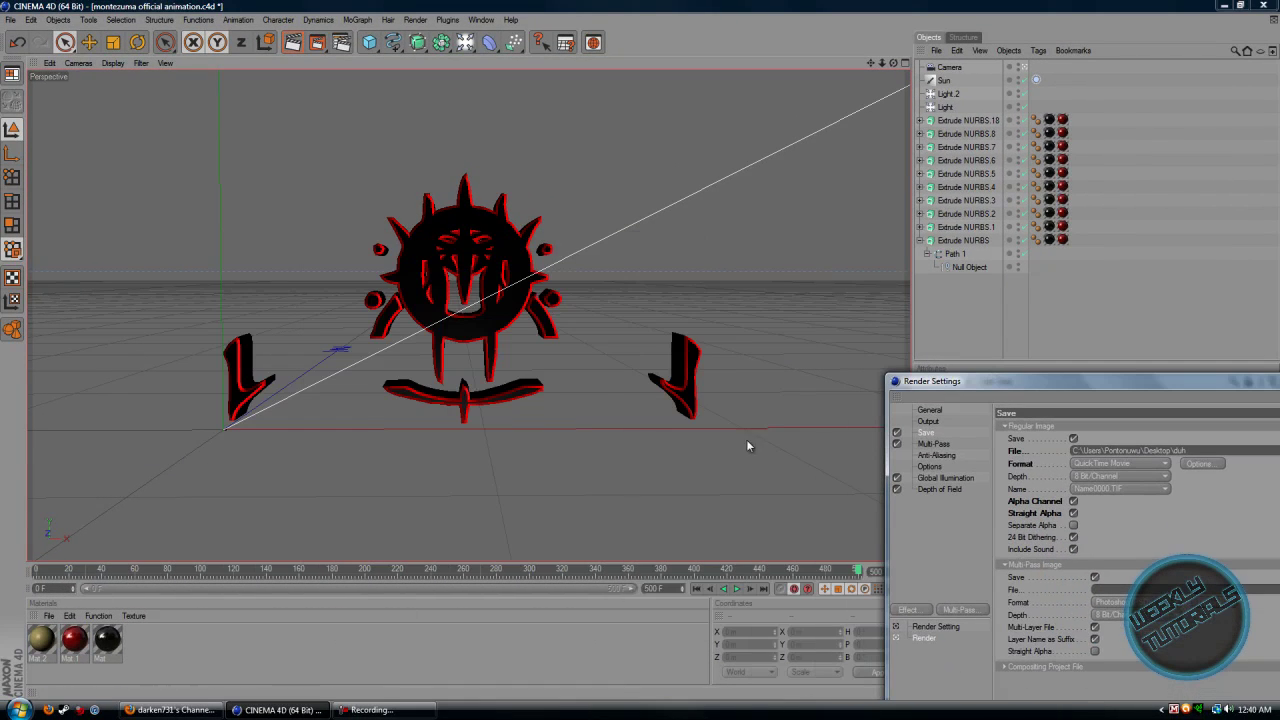
{"action": "left_click", "coordinate": [738, 589]}
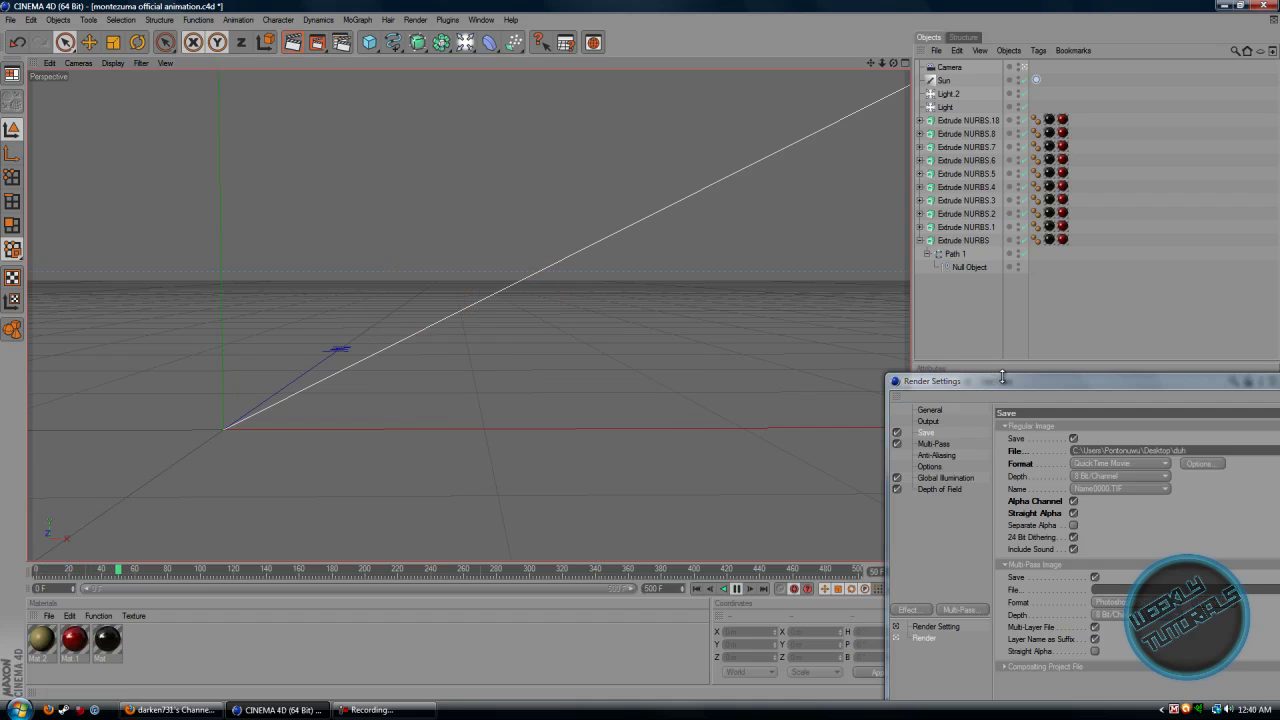
{"action": "left_click_drag", "start_coordinate": [1019, 384], "coordinate": [1006, 266]}
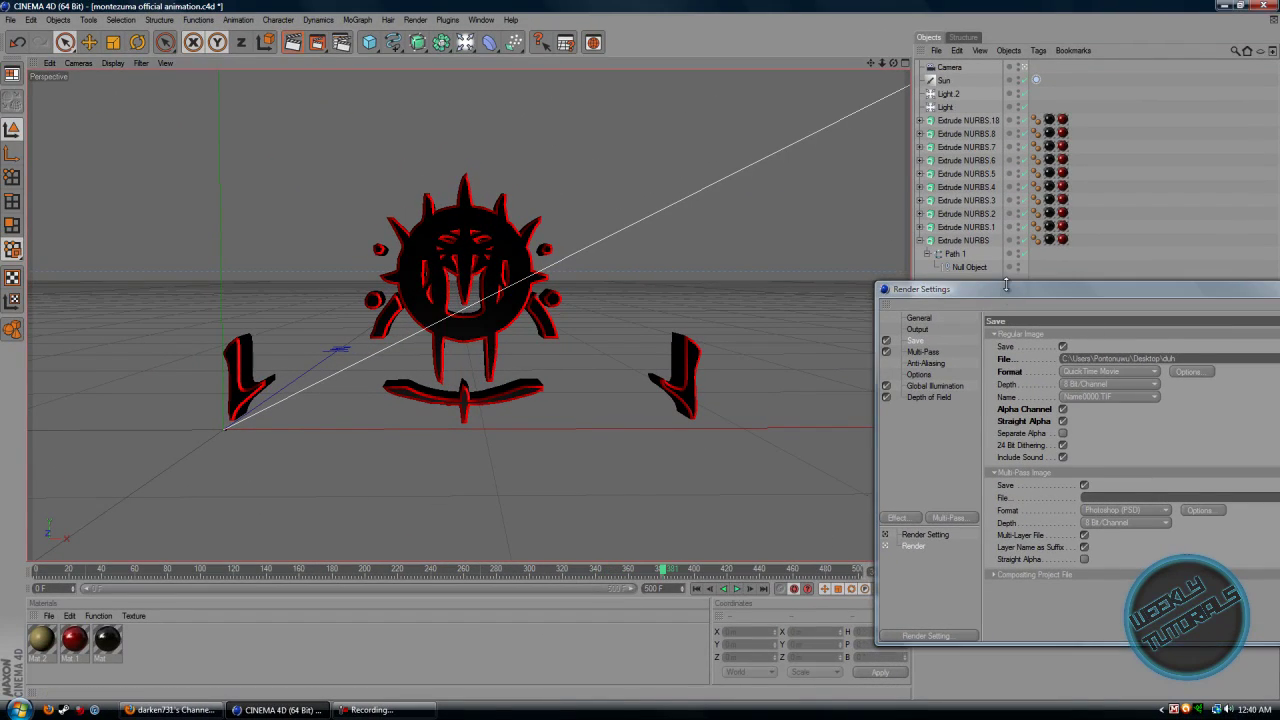
{"action": "left_click_drag", "start_coordinate": [1006, 288], "coordinate": [340, 288]}
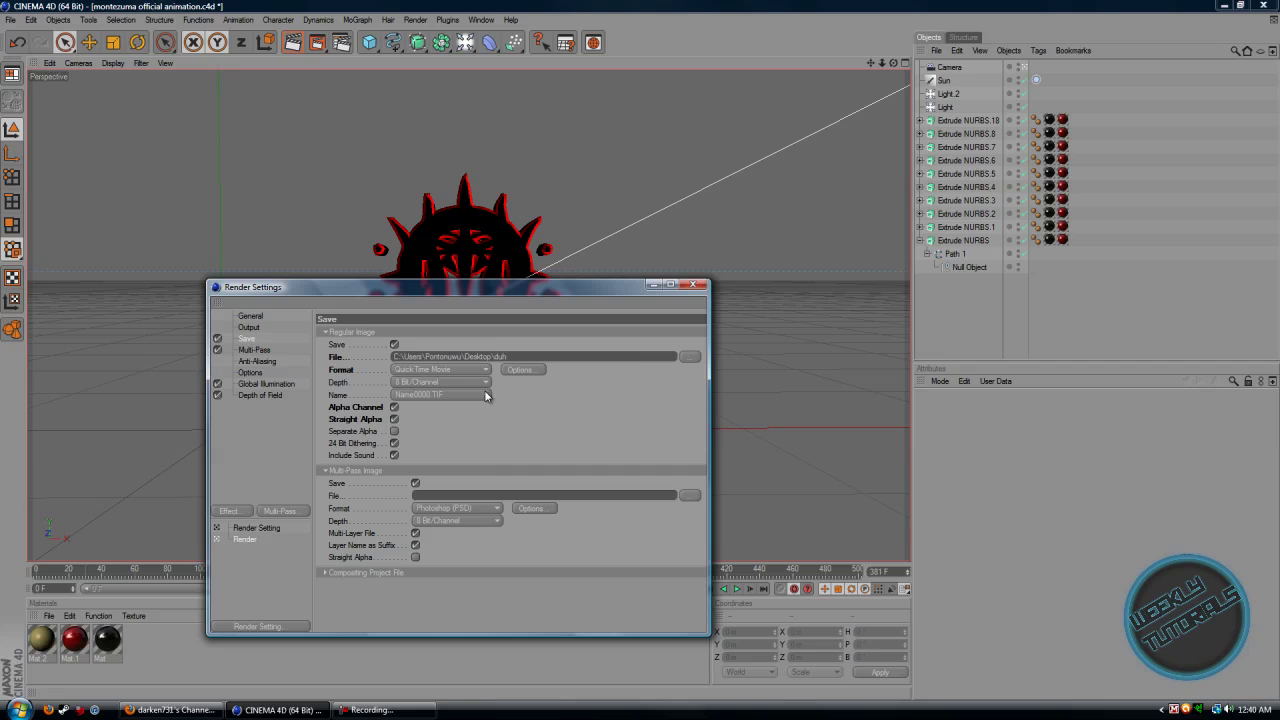
Step: Set the Regular Image format to QuickTime Movie and review the multi-pass format choices
{"action": "left_click", "coordinate": [479, 368]}
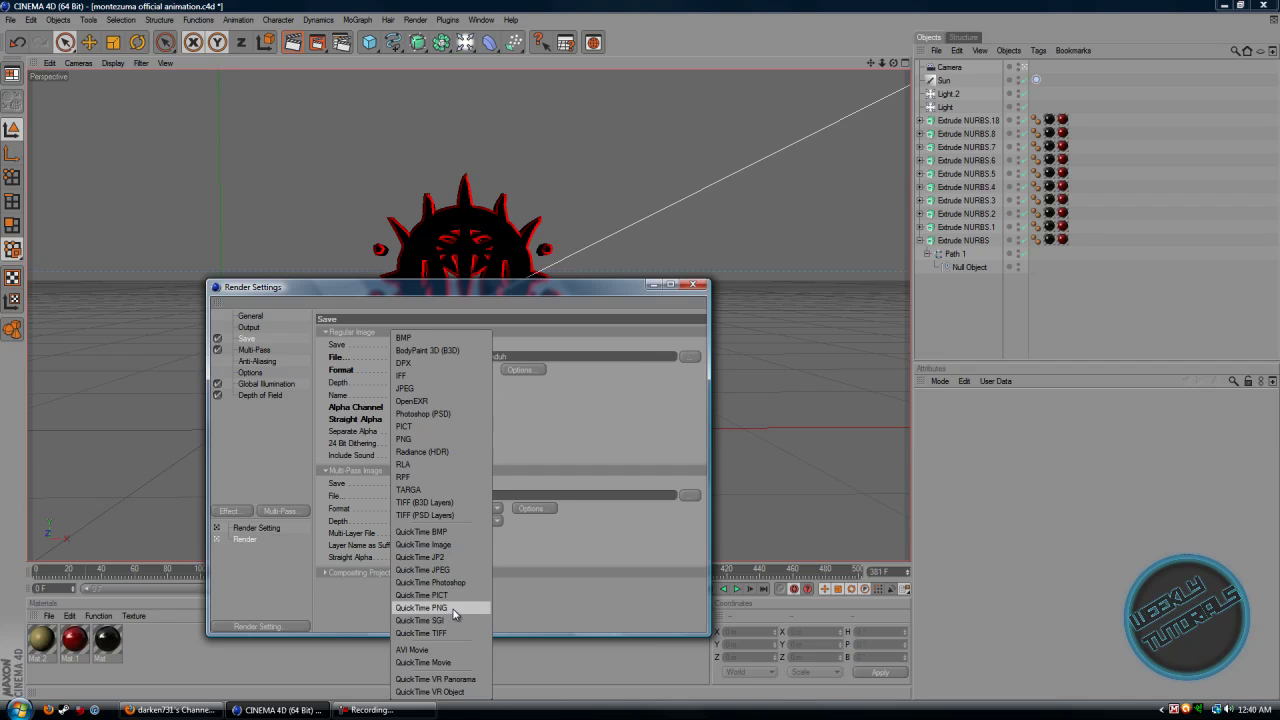
{"action": "left_click", "coordinate": [423, 662]}
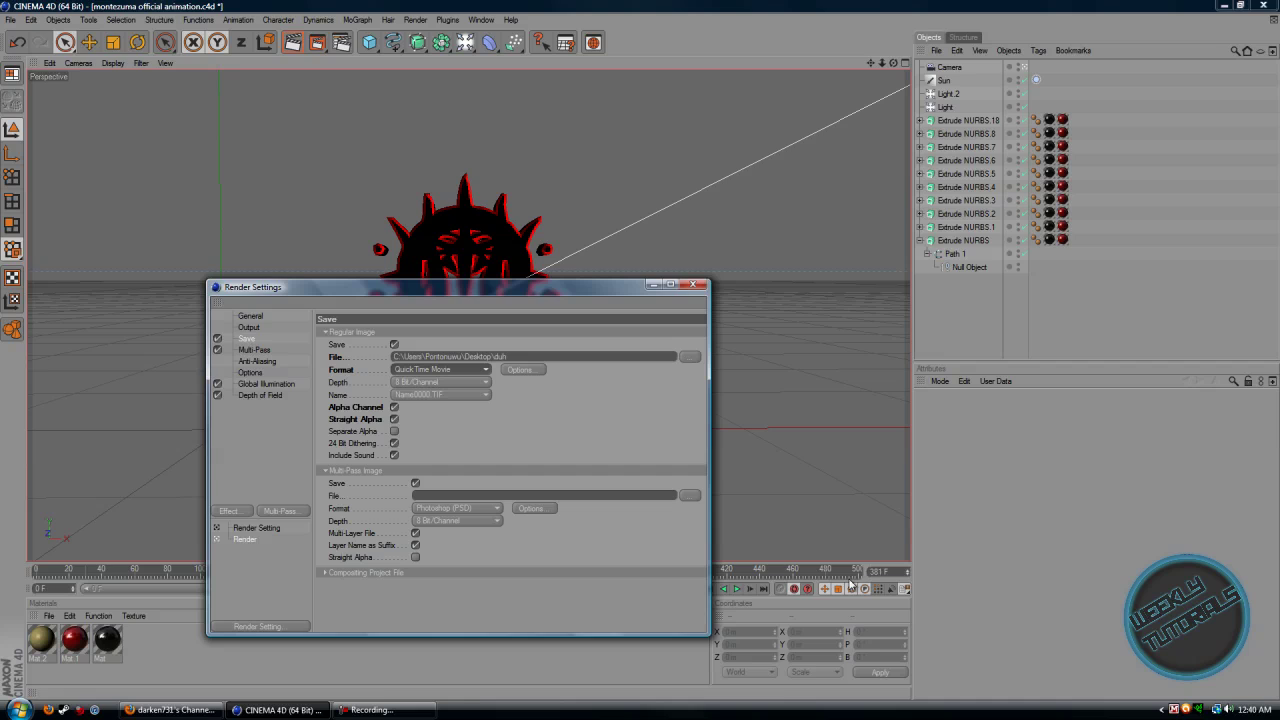
{"action": "left_click", "coordinate": [460, 508]}
{"action": "left_click", "coordinate": [462, 509]}
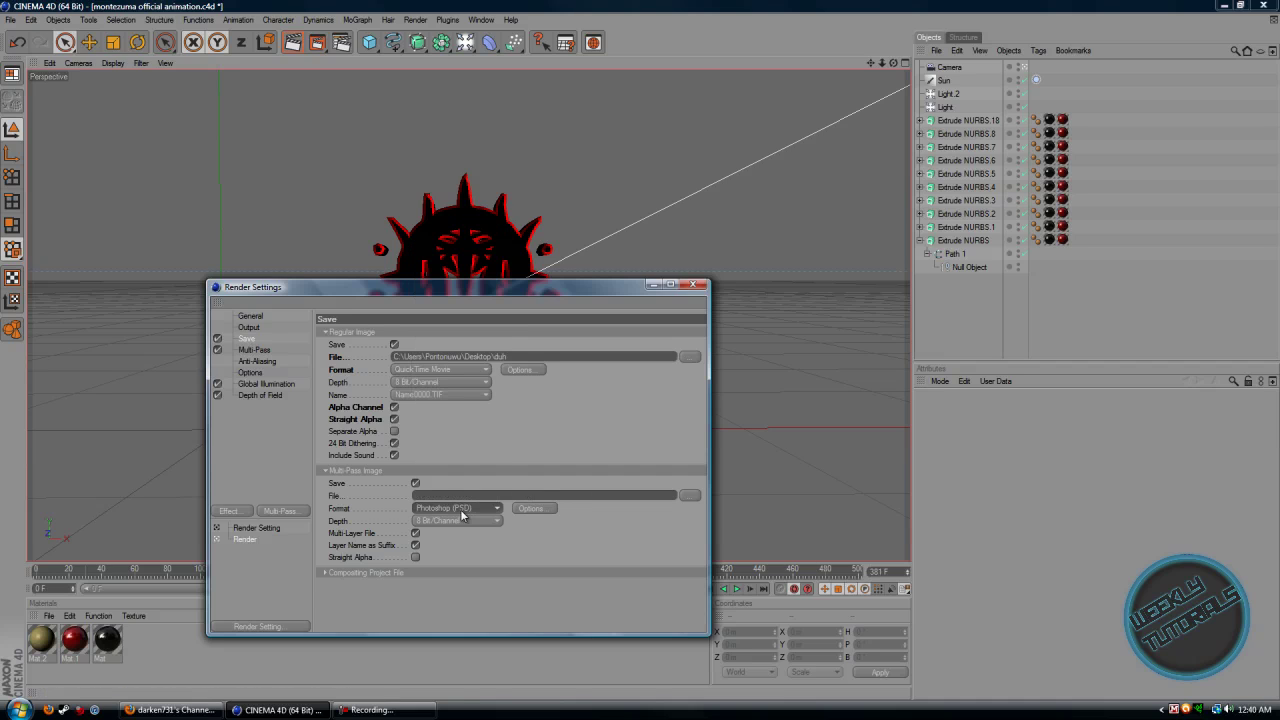
{"action": "left_click", "coordinate": [453, 369]}
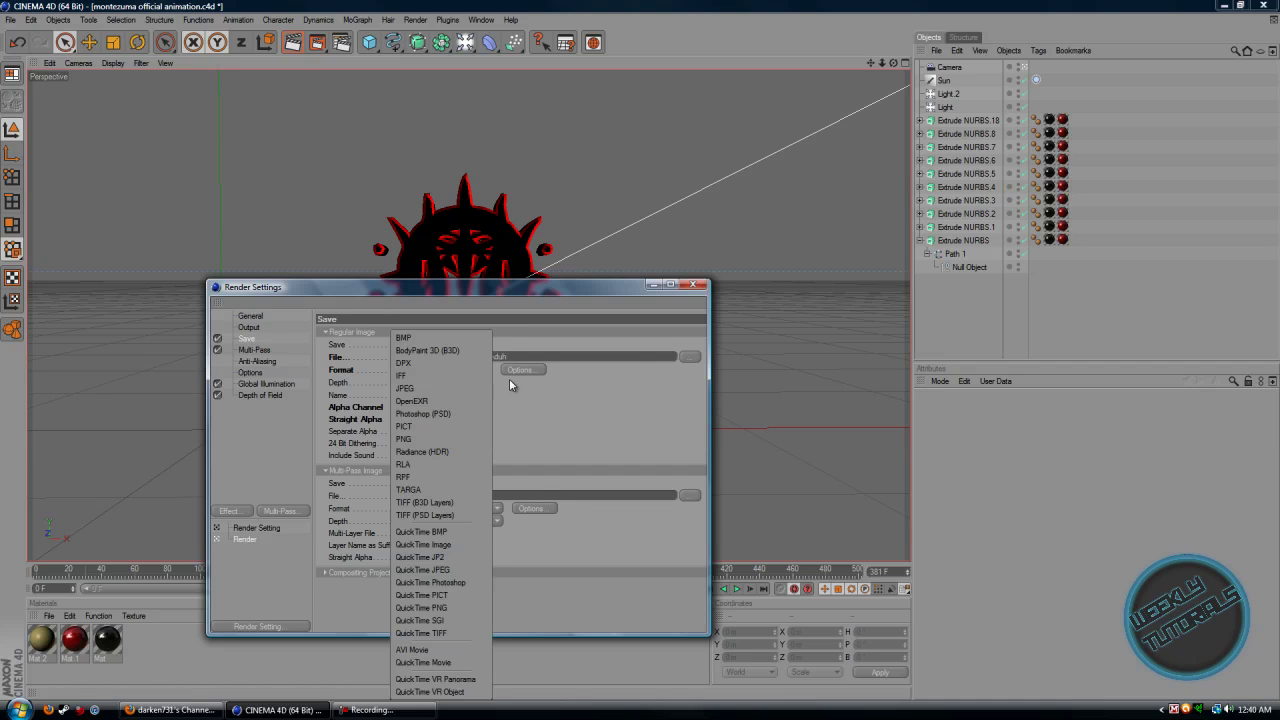
{"action": "left_click", "coordinate": [509, 378]}
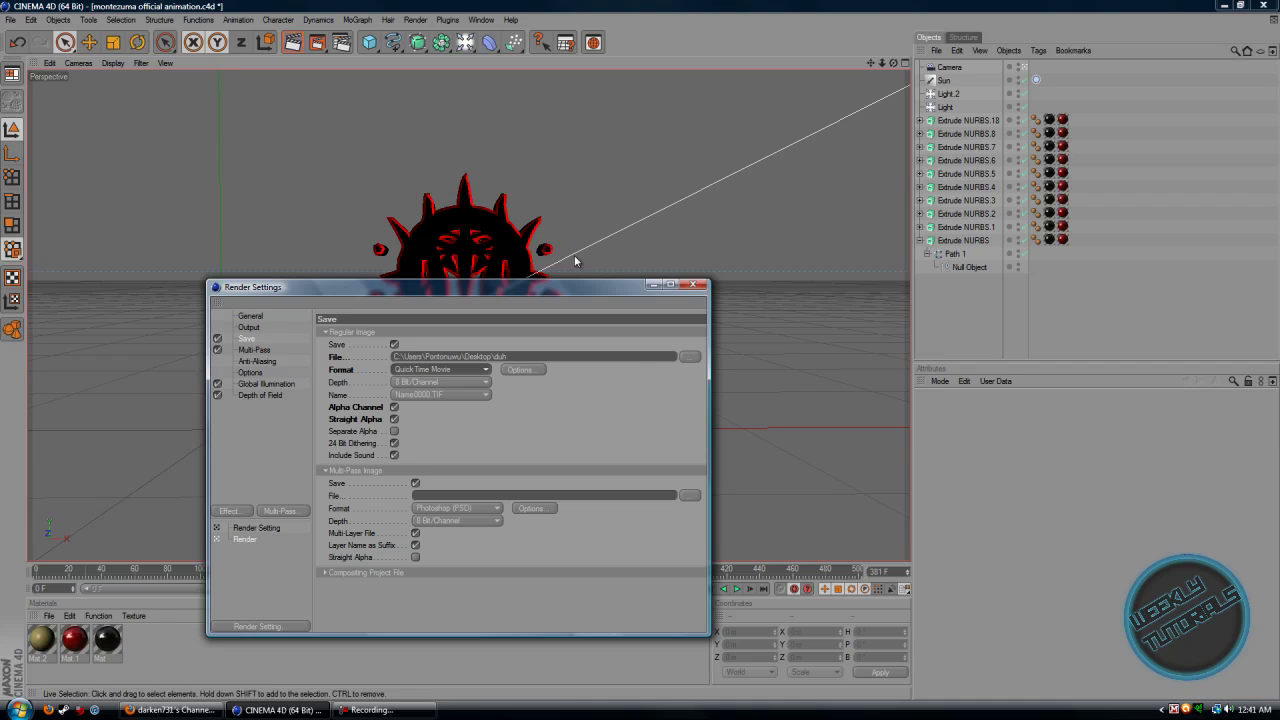
Step: Delete the Global Illumination and Depth of Field effects from the render settings
{"action": "left_click", "coordinate": [280, 387]}
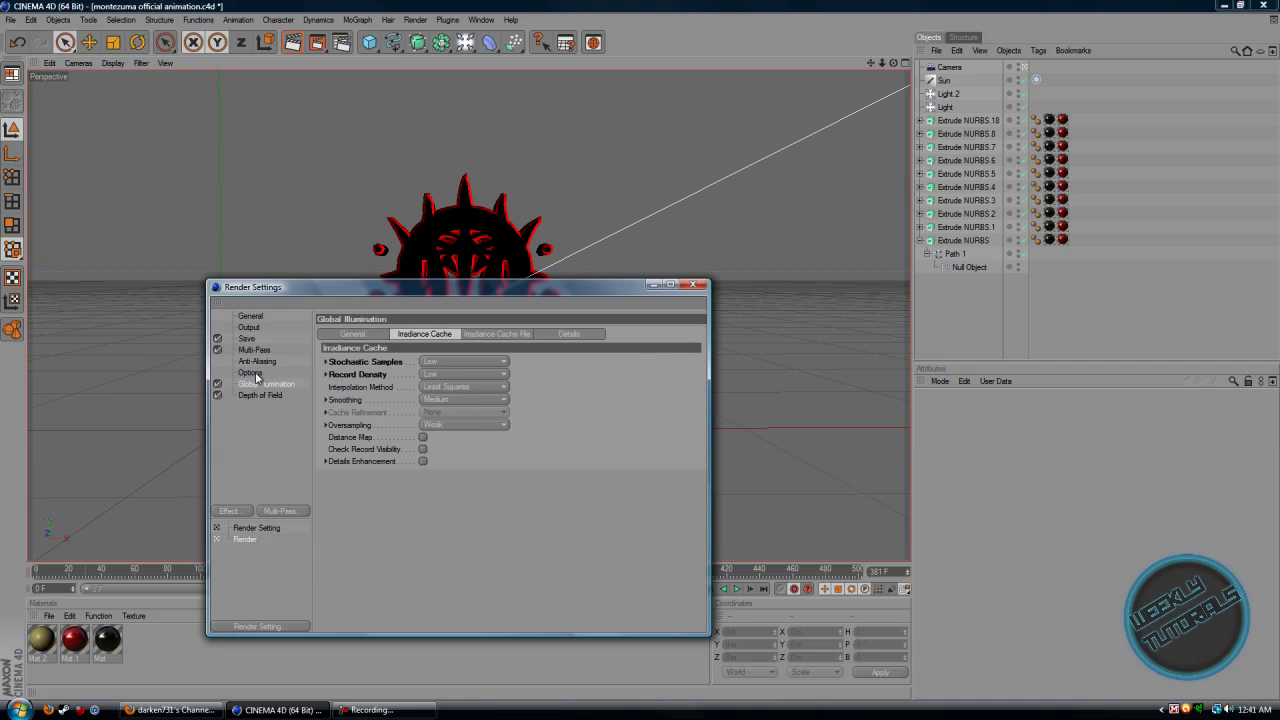
{"action": "left_click", "coordinate": [258, 362]}
{"action": "right_click", "coordinate": [266, 388]}
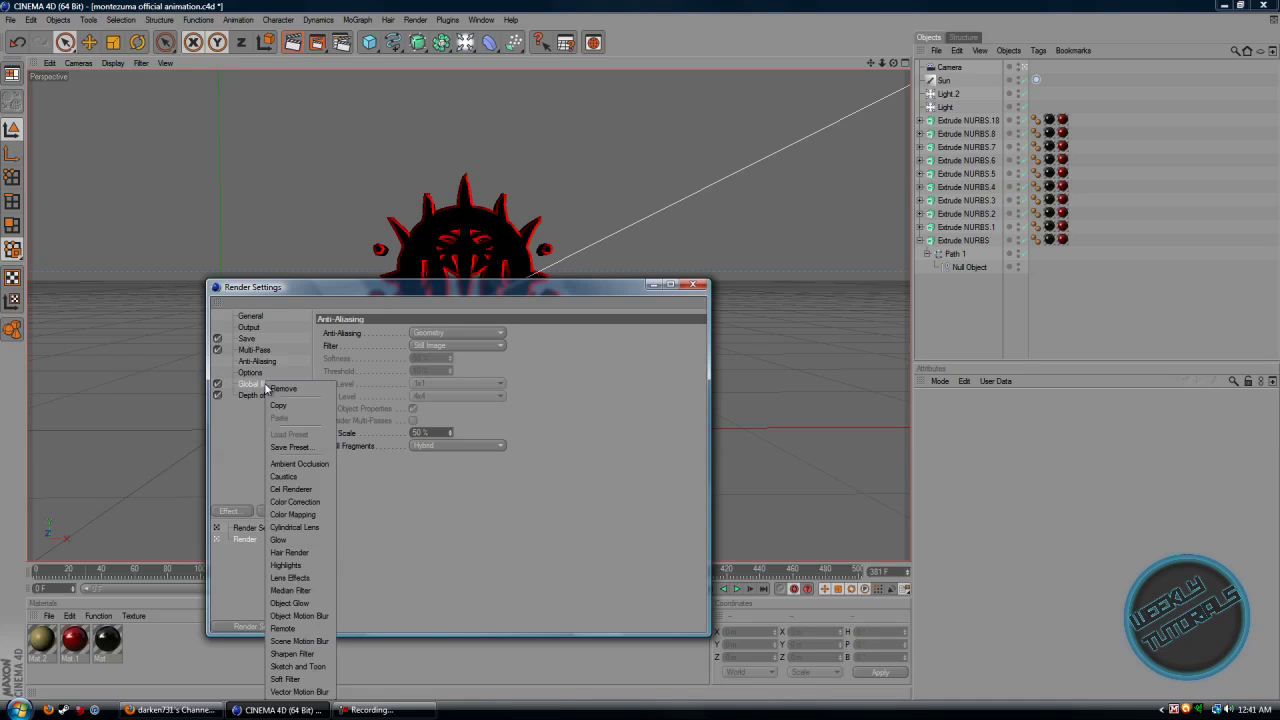
{"action": "left_click", "coordinate": [283, 390]}
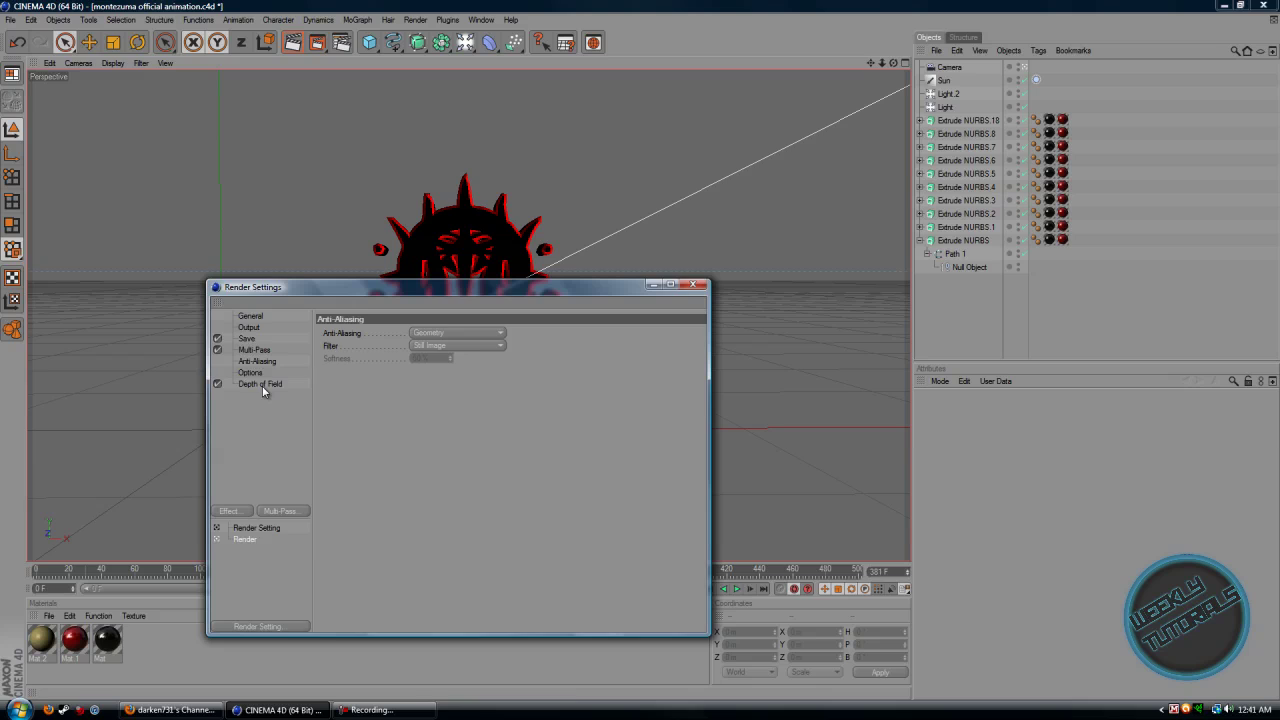
{"action": "right_click", "coordinate": [263, 391]}
{"action": "left_click", "coordinate": [282, 390]}
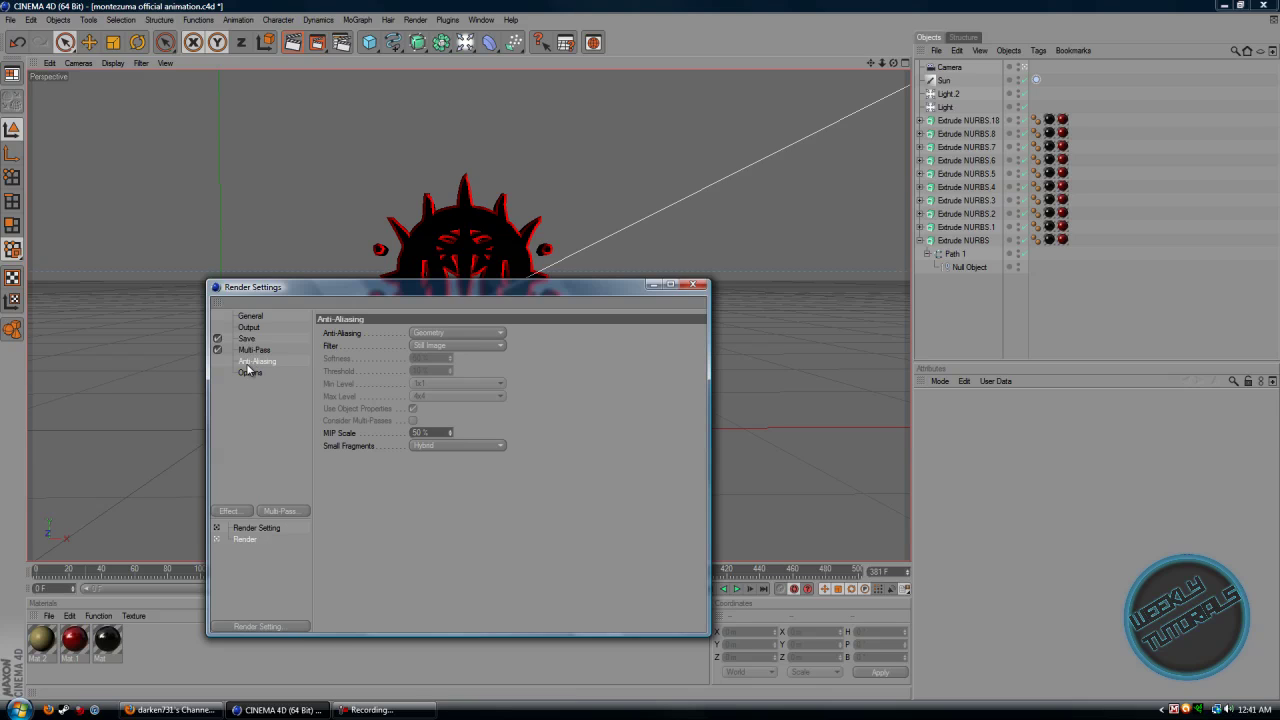
Step: Keep the Anti-Aliasing mode set to Geometry
{"action": "left_click", "coordinate": [372, 333]}
{"action": "left_click", "coordinate": [497, 334]}
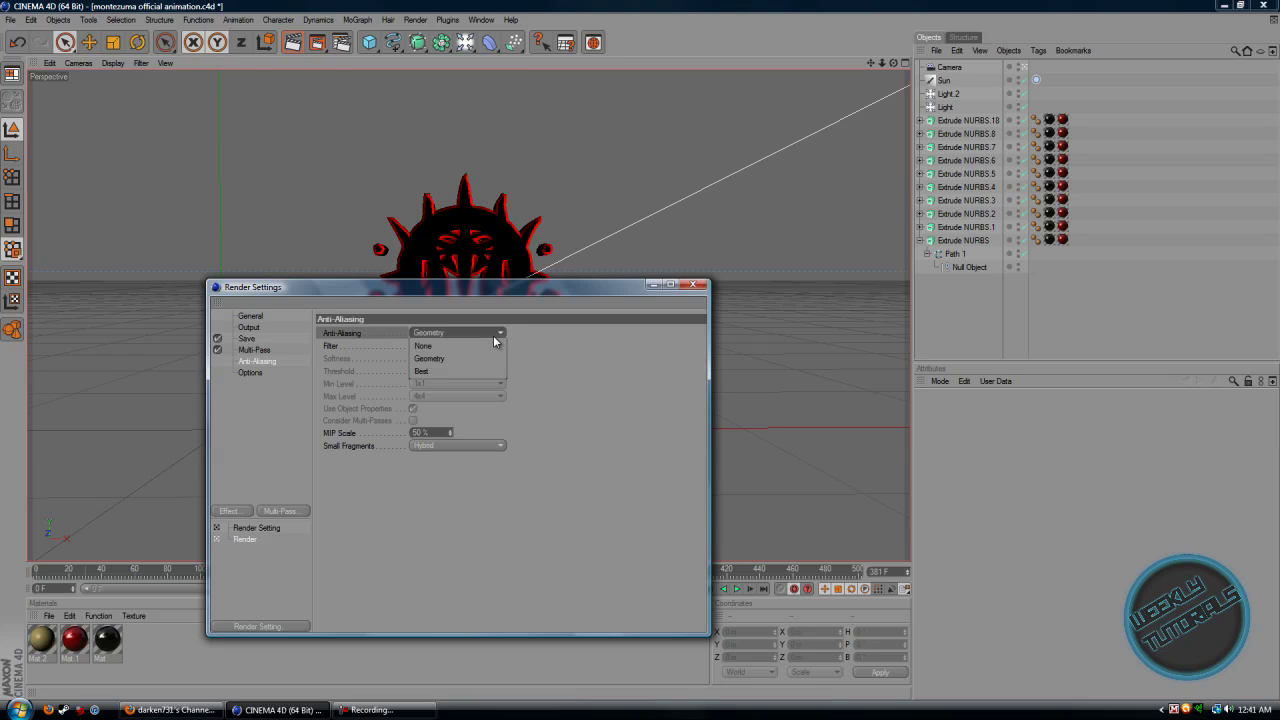
{"action": "left_click", "coordinate": [493, 335]}
{"action": "left_click", "coordinate": [493, 335]}
{"action": "left_click", "coordinate": [493, 335]}
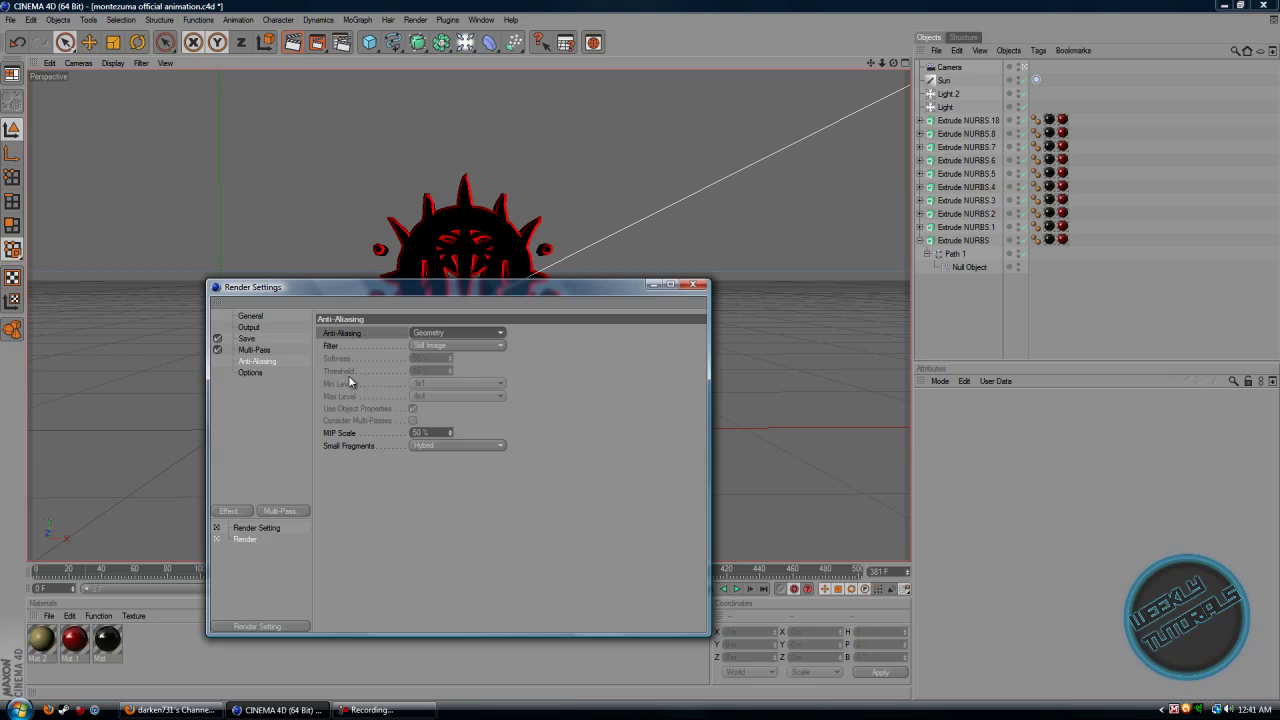
Step: On the Options page, change Ray Depth and Shadow Depth from 15 to 6
{"action": "left_click", "coordinate": [252, 373]}
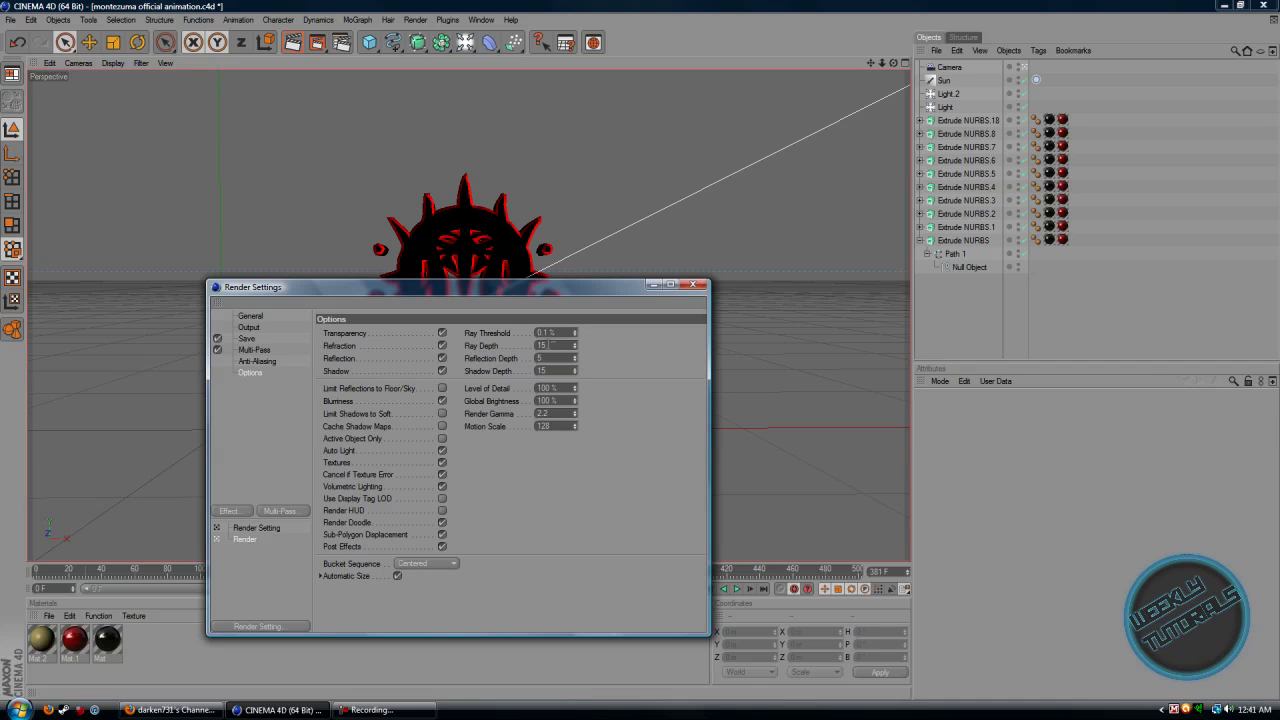
{"action": "double_click", "coordinate": [550, 345]}
{"action": "type", "text": "1"}
{"action": "left_click", "coordinate": [541, 371]}
{"action": "type", "text": "6"}
{"action": "key", "text": "Return"}
Step: Add an Ambient Occlusion effect with 8 minimum and 50 maximum samples
{"action": "left_click", "coordinate": [239, 514]}
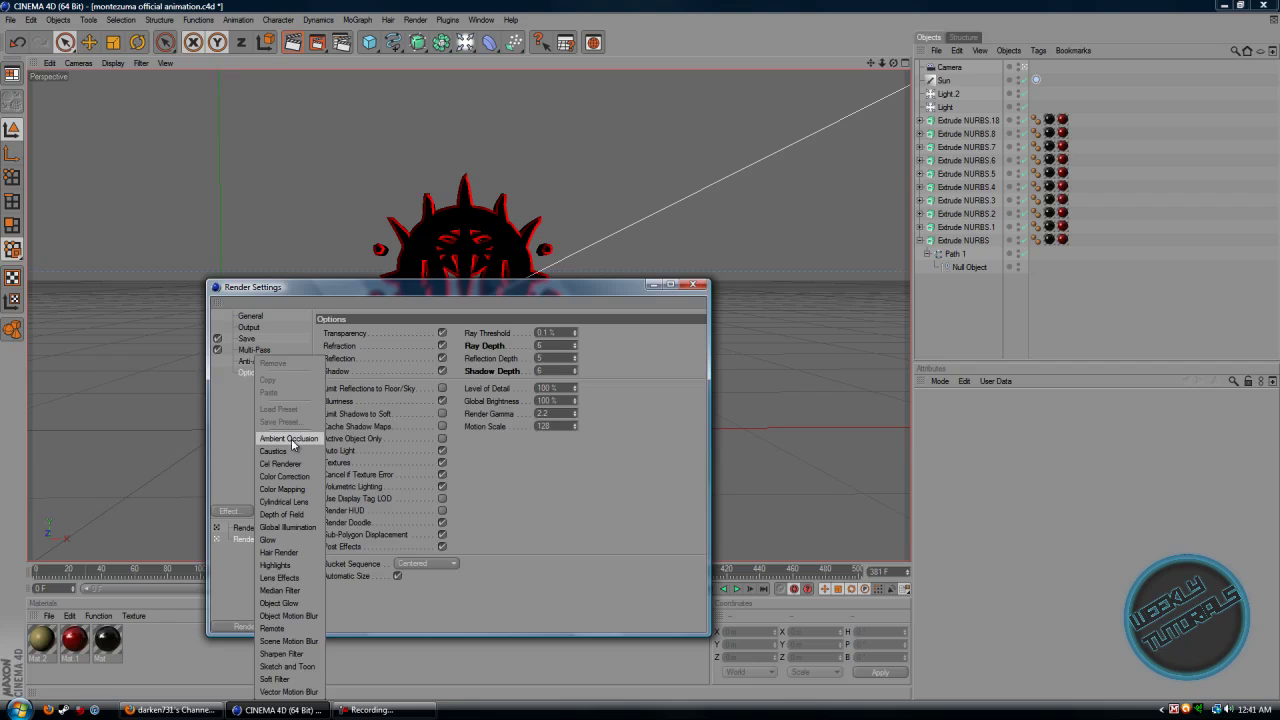
{"action": "left_click", "coordinate": [291, 439]}
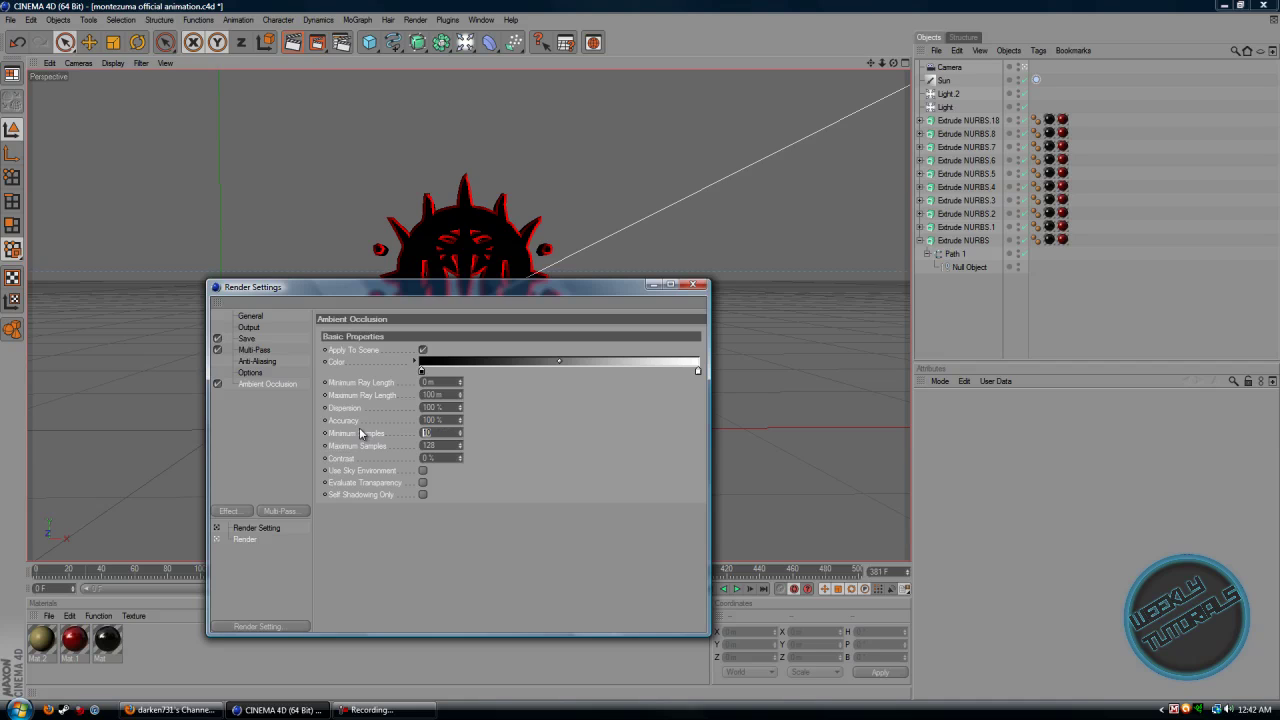
{"action": "type", "text": "8"}
{"action": "key", "text": "Tab"}
{"action": "type", "text": "50"}
{"action": "key", "text": "Return"}
Step: Add Global Illumination and set Irradiance Cache Stochastic Samples and Record Density to Low
{"action": "left_click", "coordinate": [230, 512]}
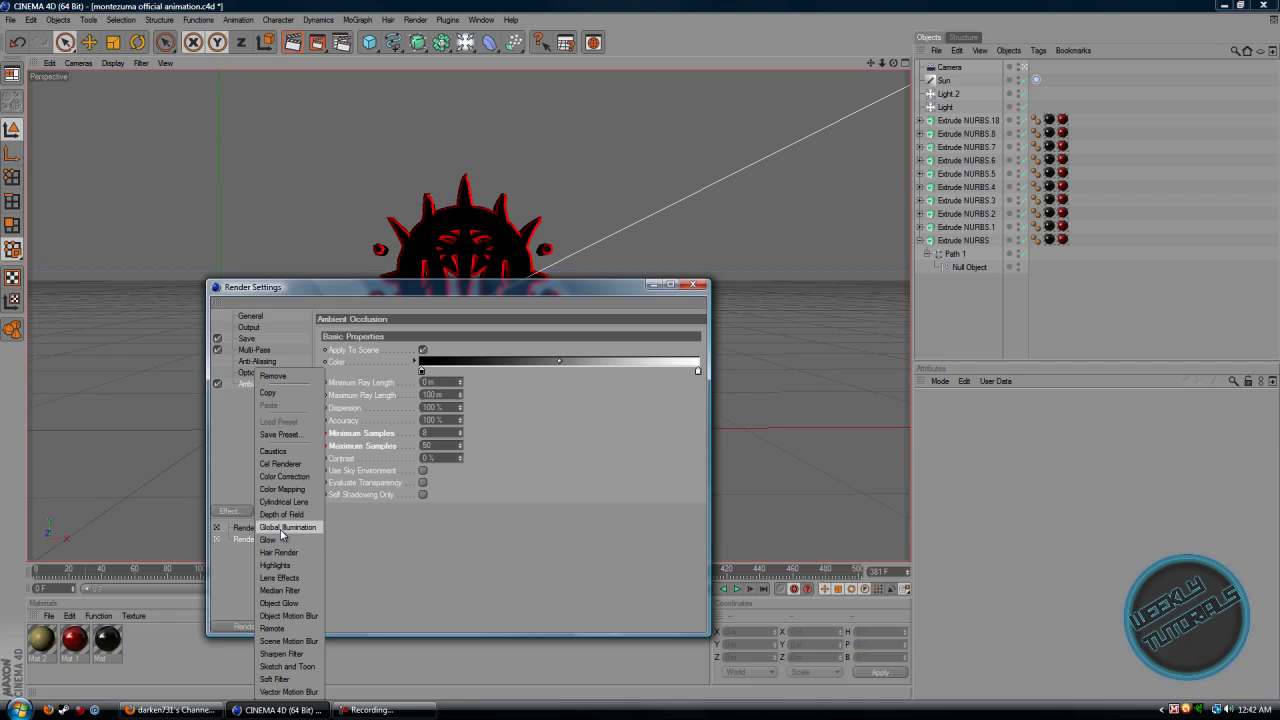
{"action": "left_click", "coordinate": [283, 528]}
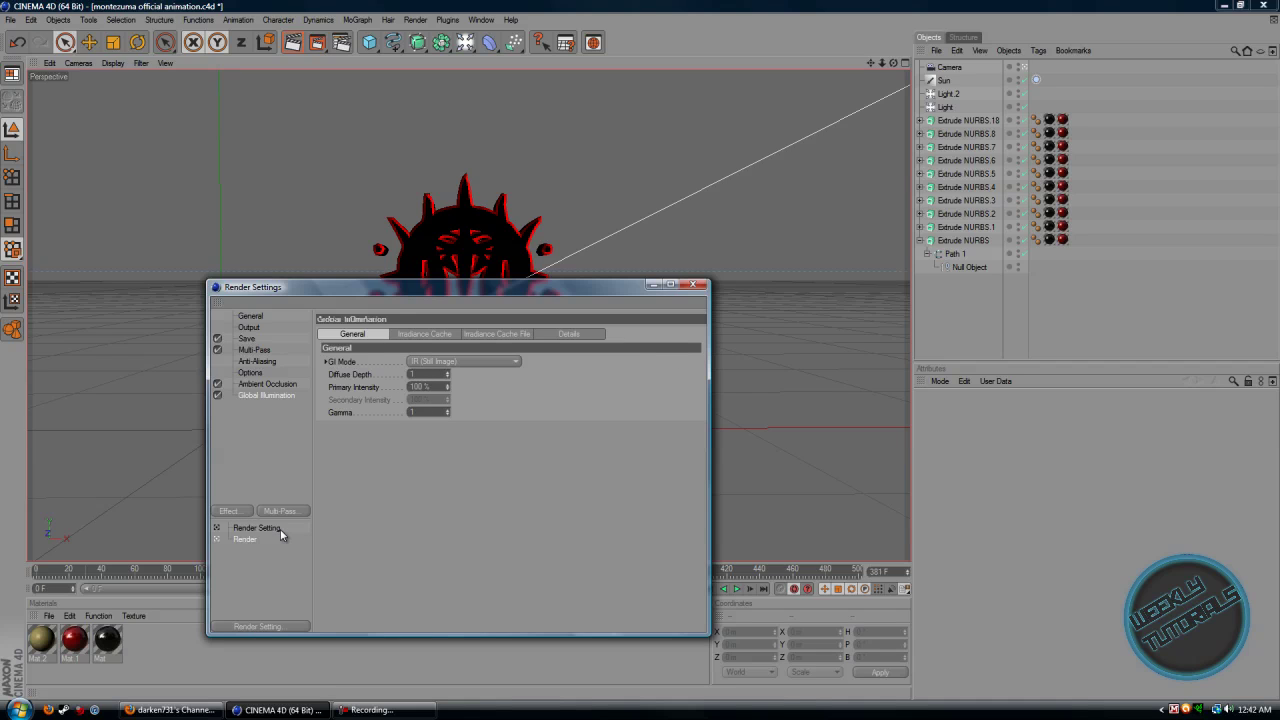
{"action": "left_click", "coordinate": [418, 339]}
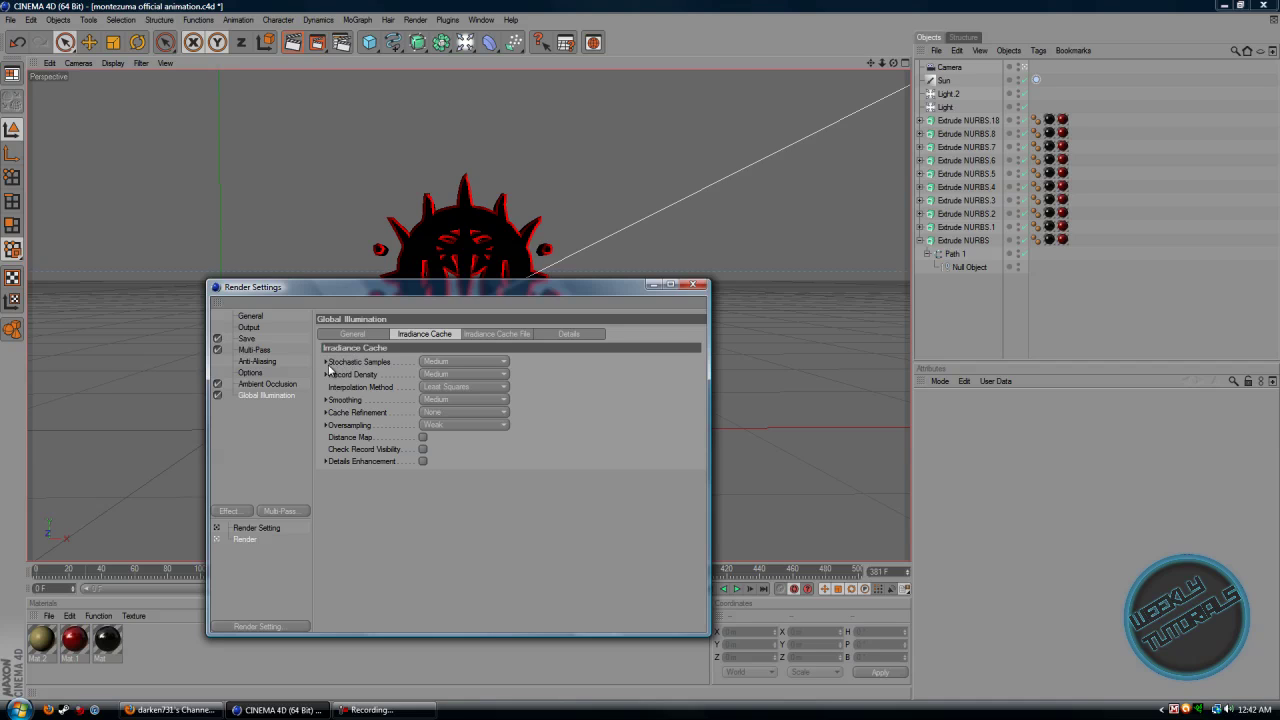
{"action": "left_click", "coordinate": [429, 365]}
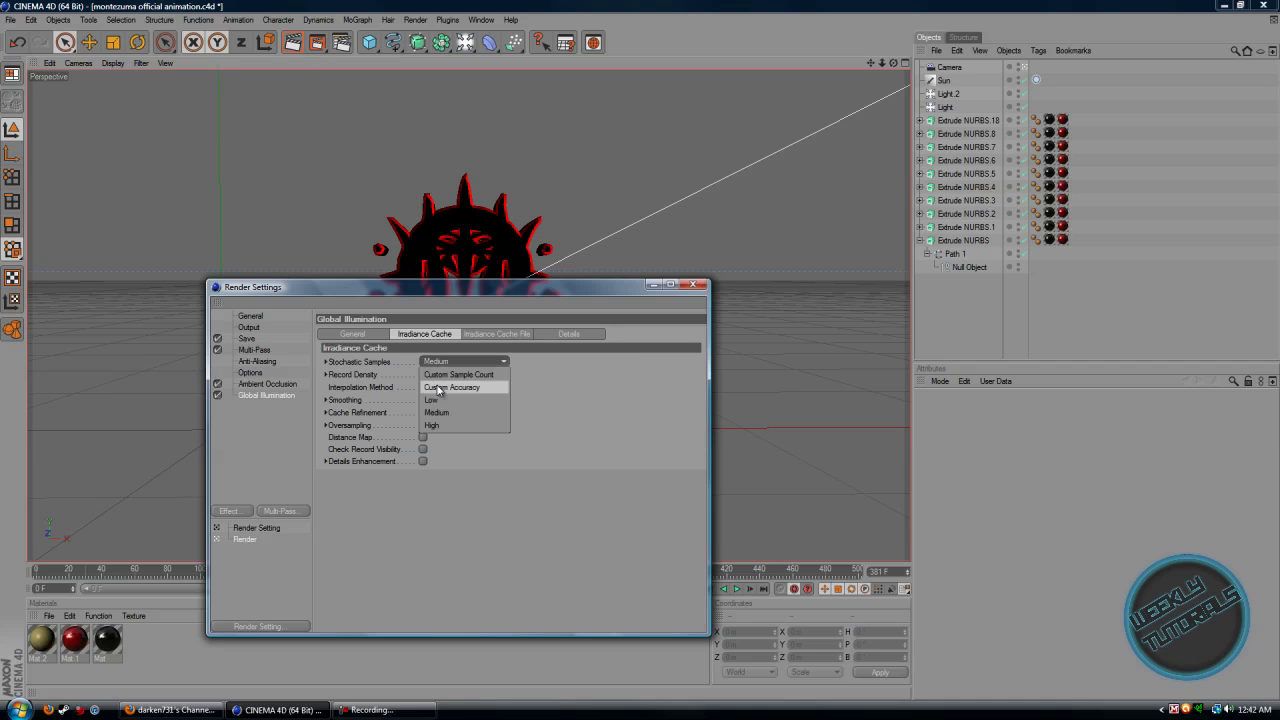
{"action": "left_click", "coordinate": [437, 373]}
{"action": "left_click", "coordinate": [325, 363]}
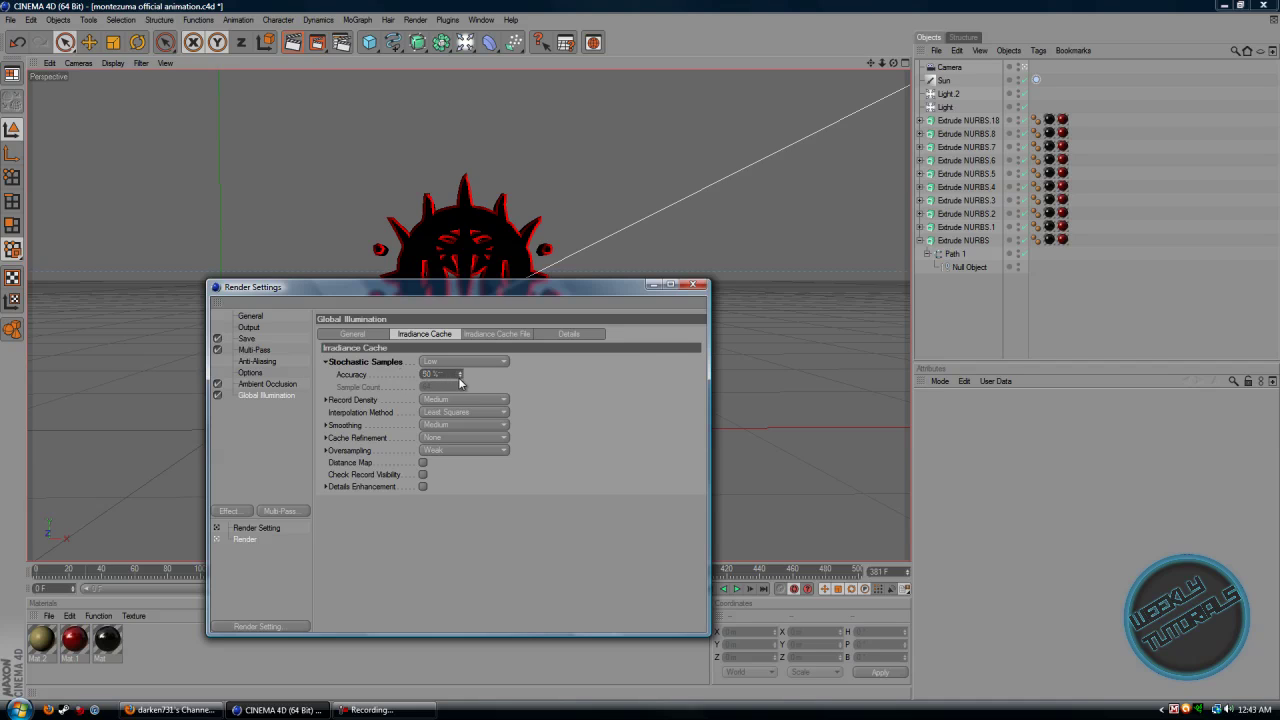
{"action": "left_click", "coordinate": [325, 363]}
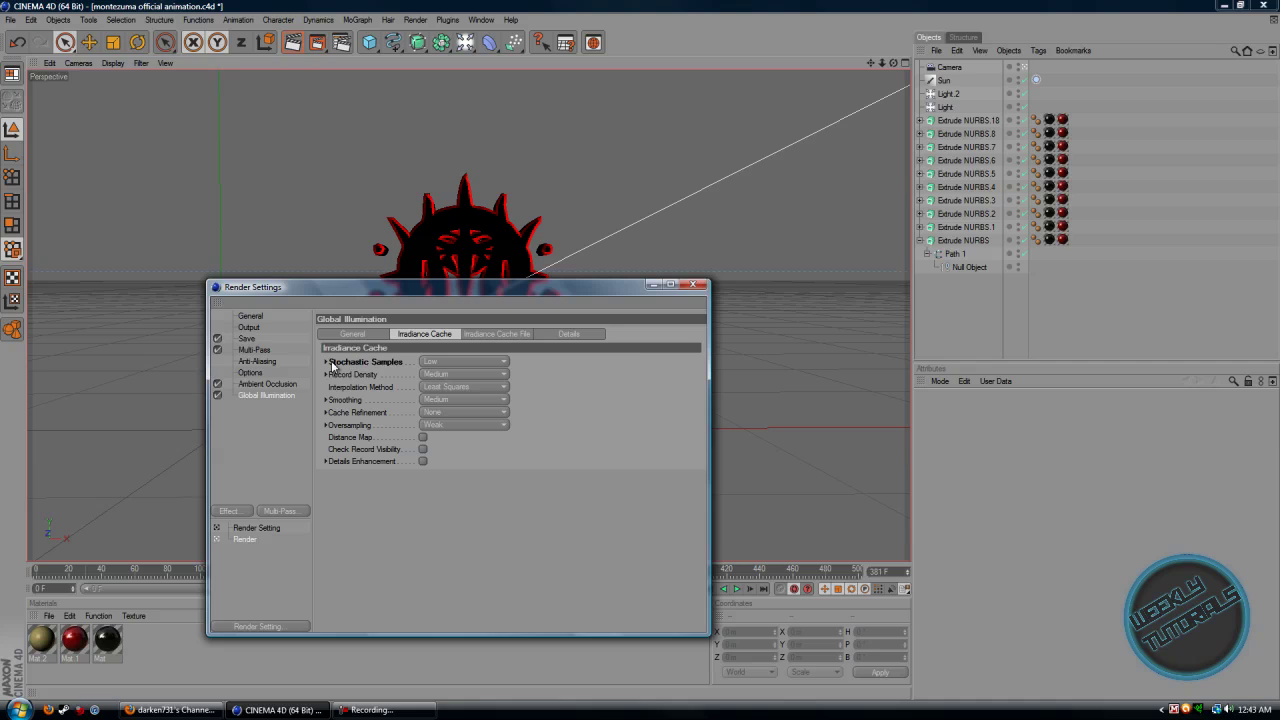
{"action": "left_click", "coordinate": [443, 375]}
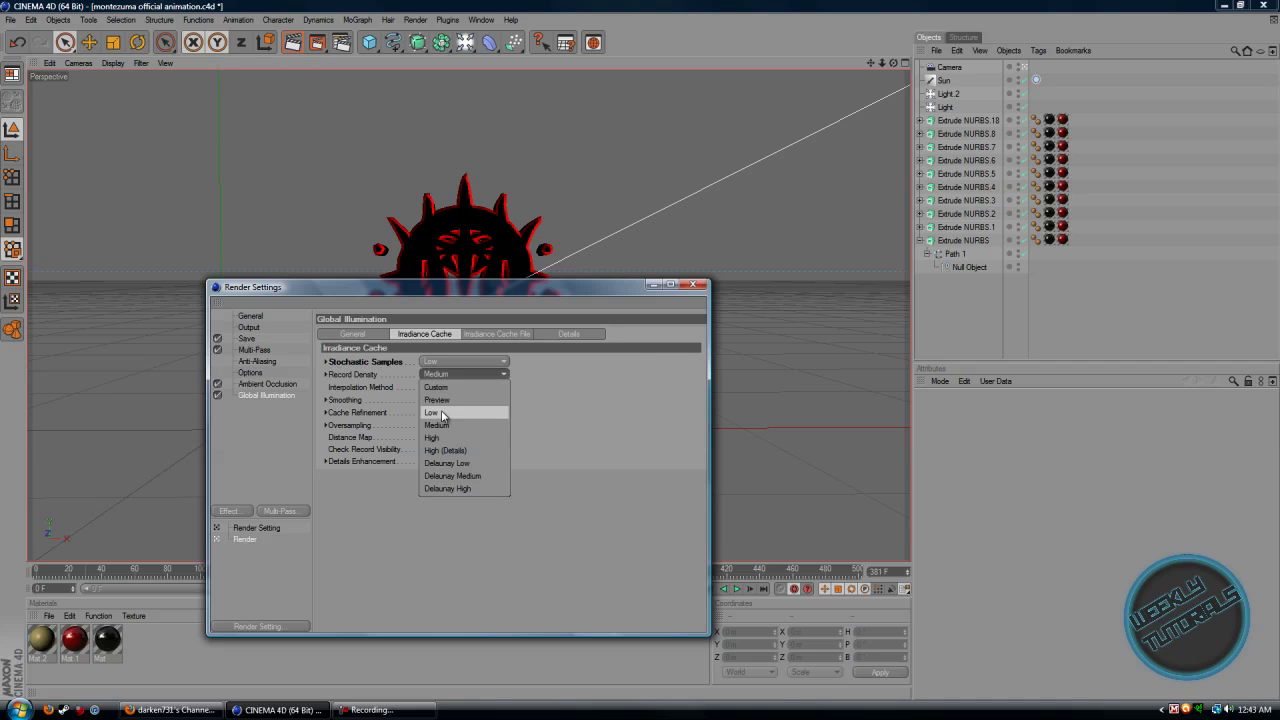
{"action": "left_click", "coordinate": [442, 413]}
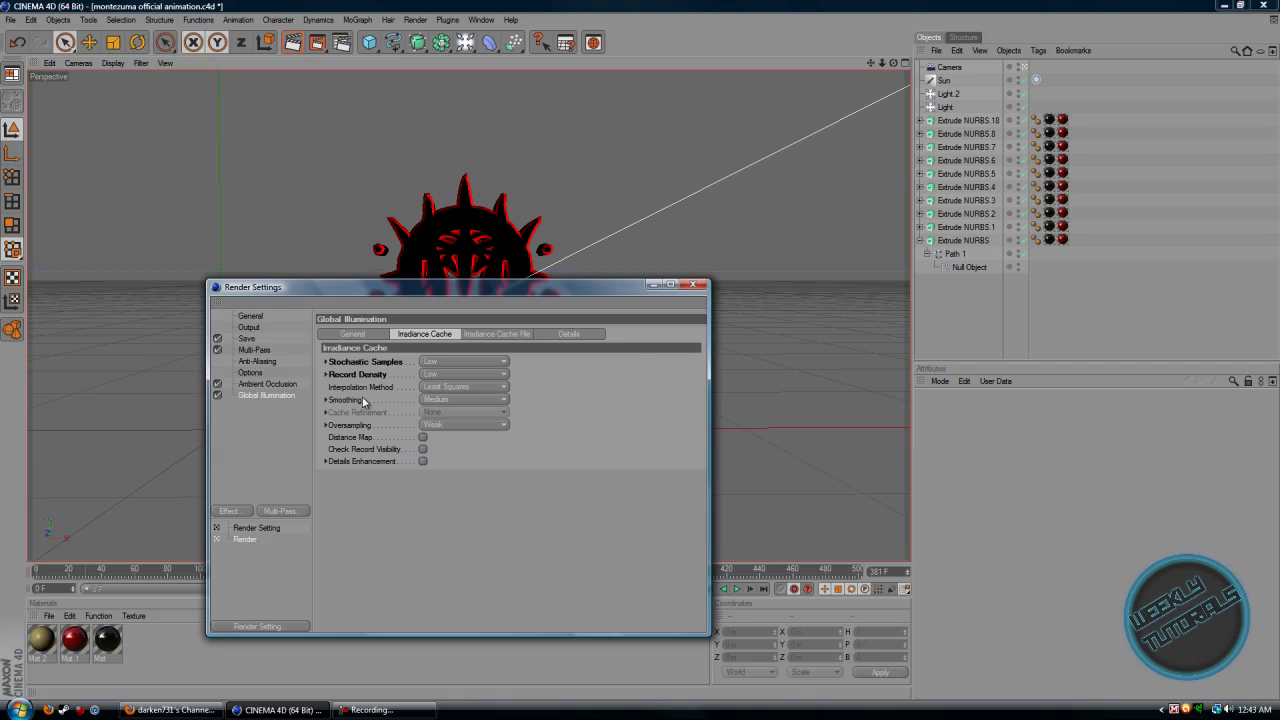
Step: Dismiss the Effect list without adding anything and return to the General page
{"action": "left_click", "coordinate": [232, 511]}
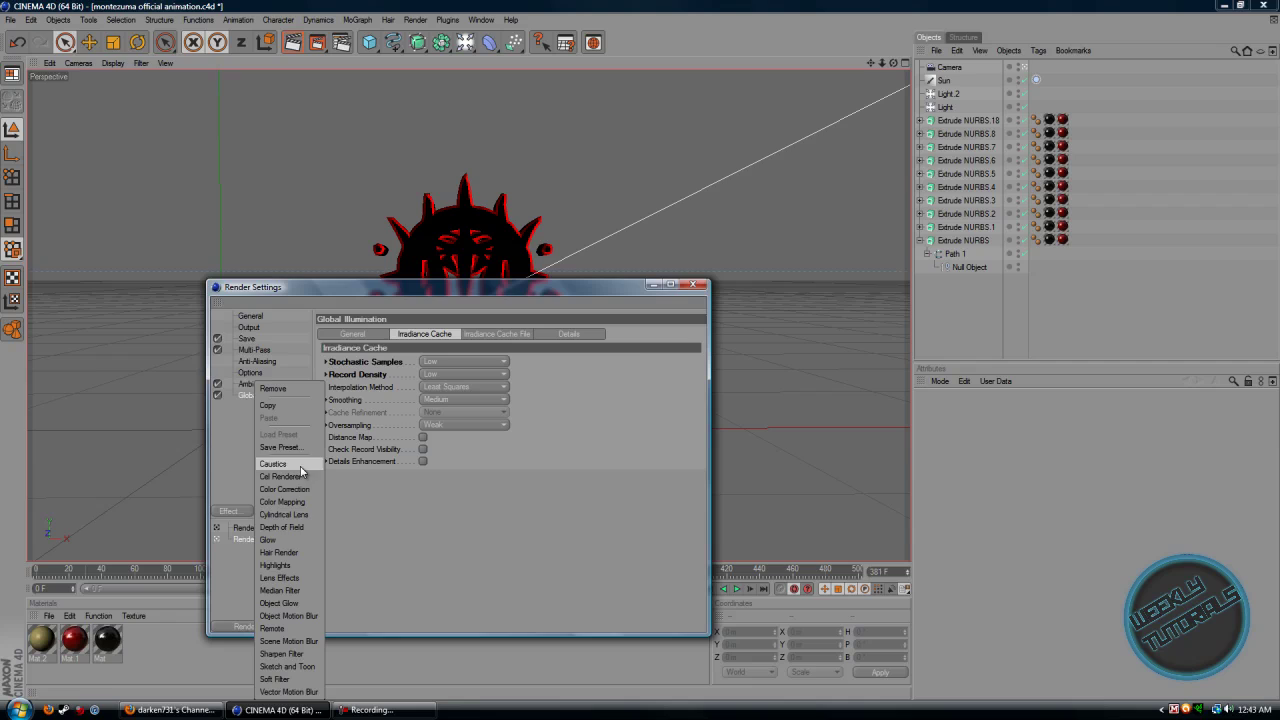
{"action": "left_click", "coordinate": [398, 560]}
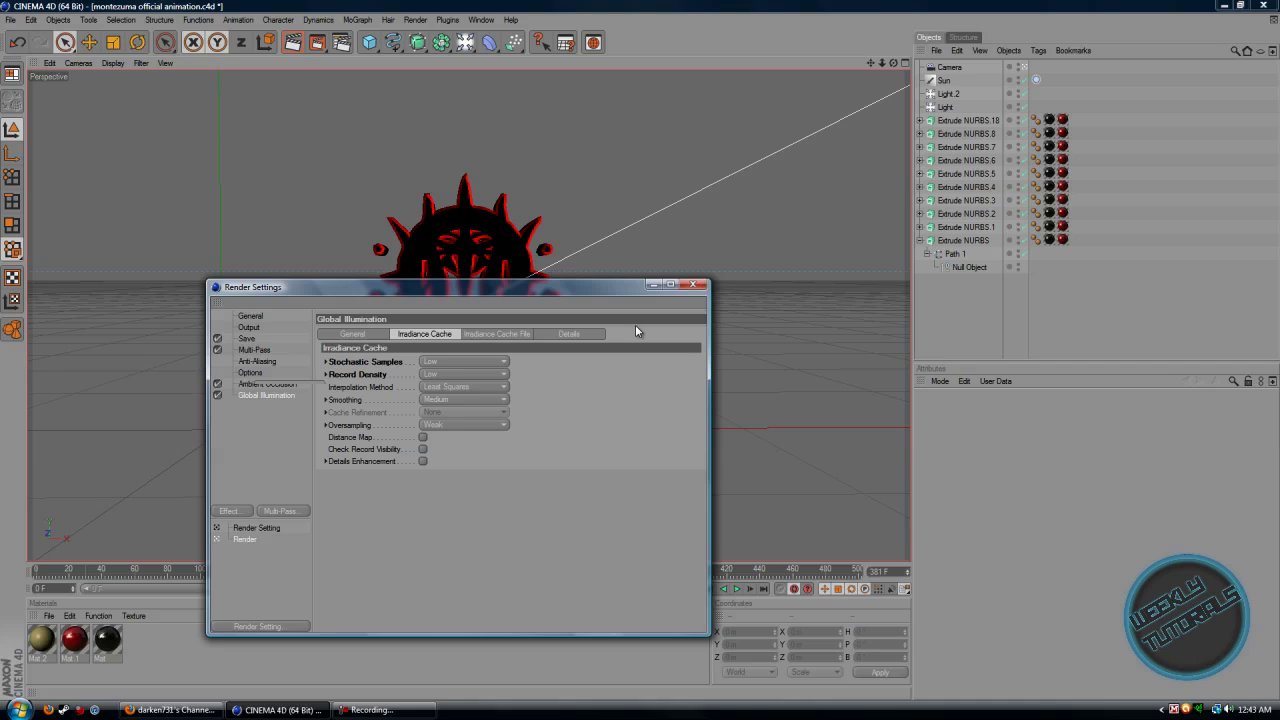
{"action": "left_click", "coordinate": [251, 316]}
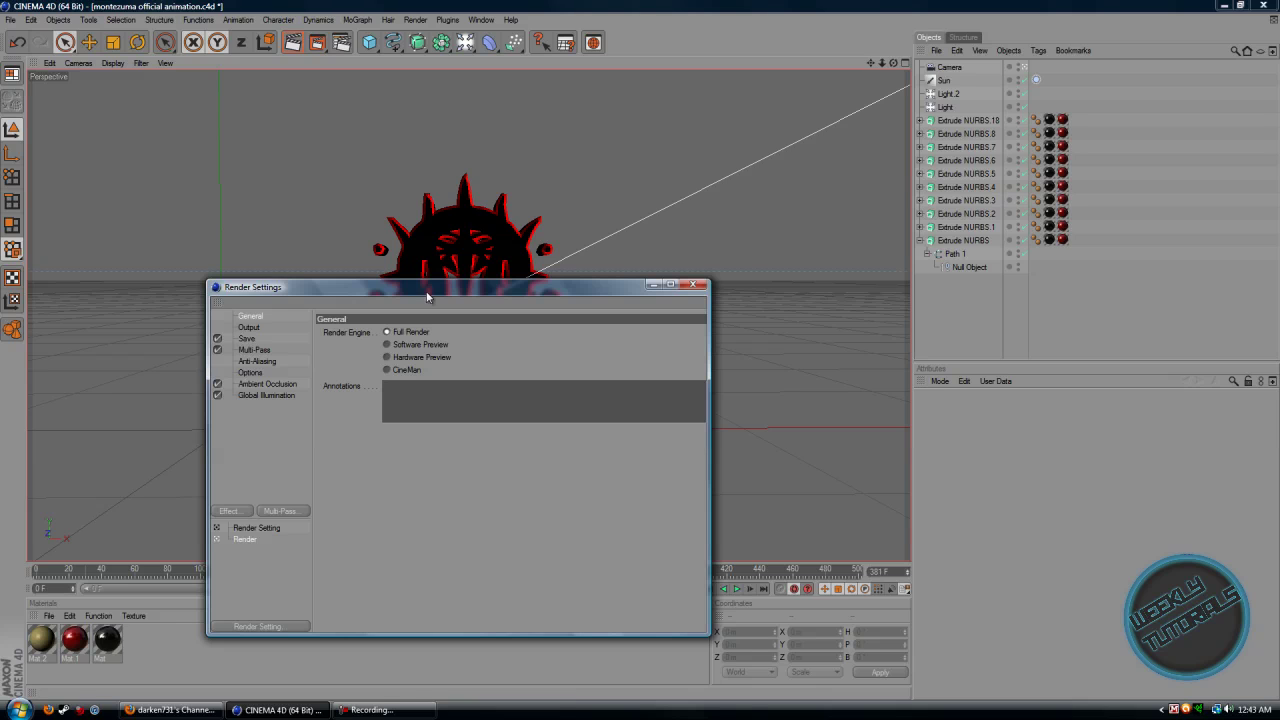
Step: Close the Render Settings window to reveal the full logo scene
{"action": "left_click", "coordinate": [693, 284]}
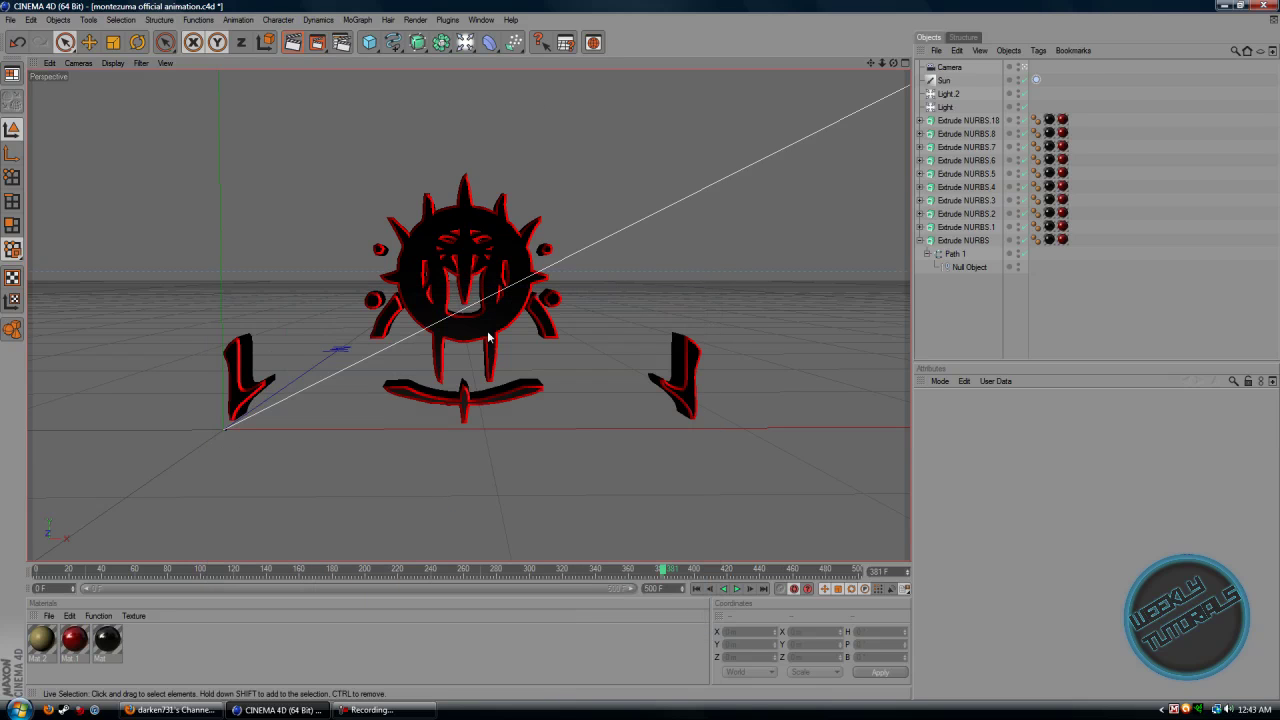